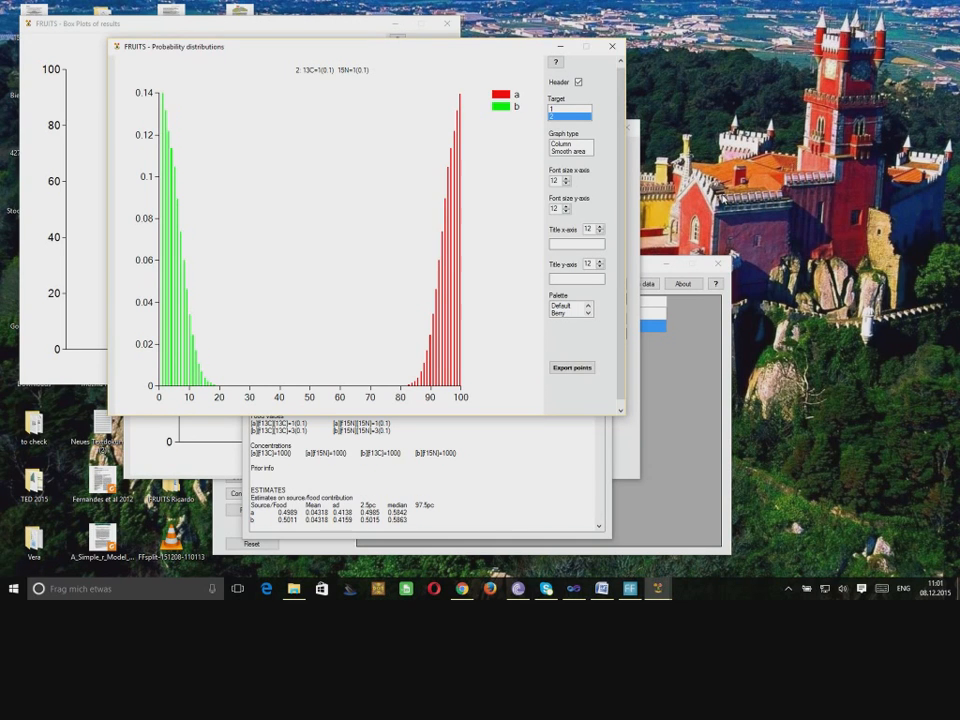
- Try x-axis font sizes 10, 11 and 13 on the probability distributions chart
left_click_drag(211, 42, 239, 51)
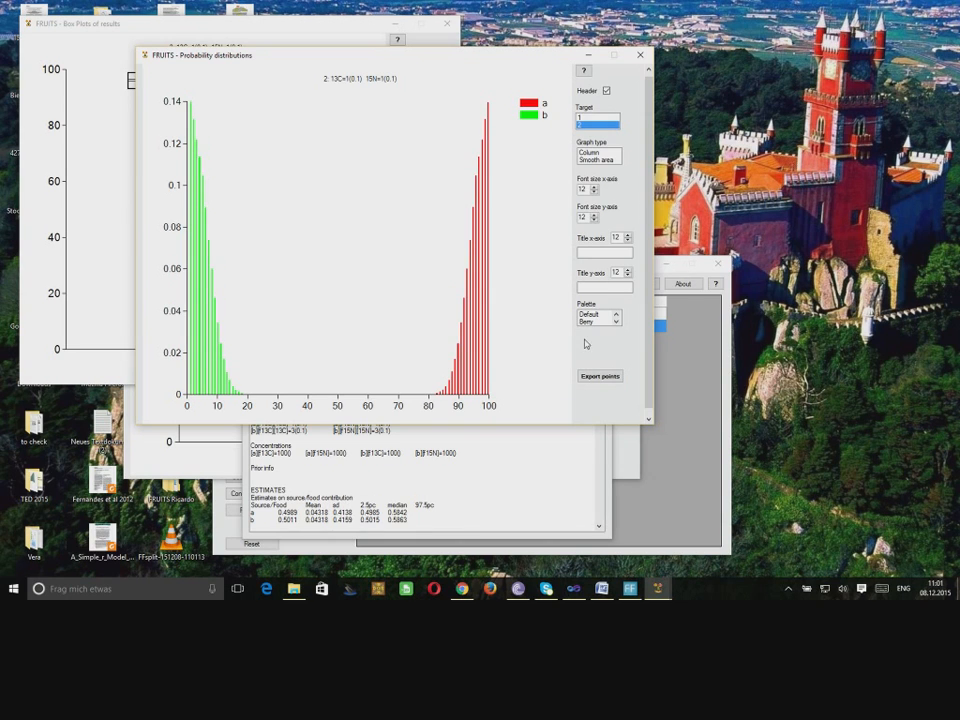
left_click(595, 192)
left_click(595, 192)
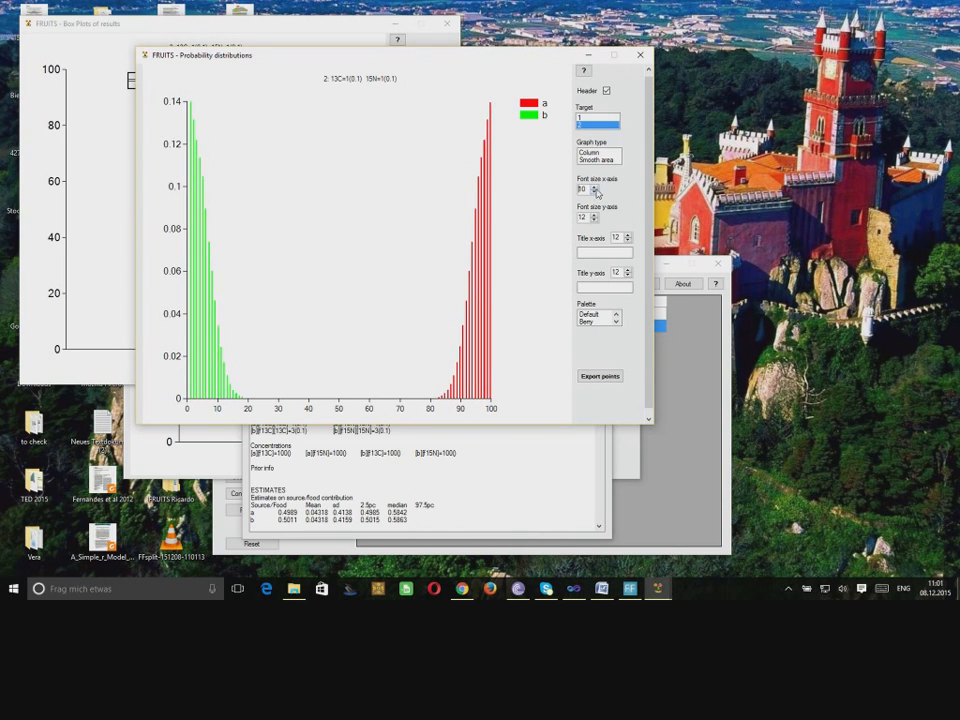
left_click(595, 187)
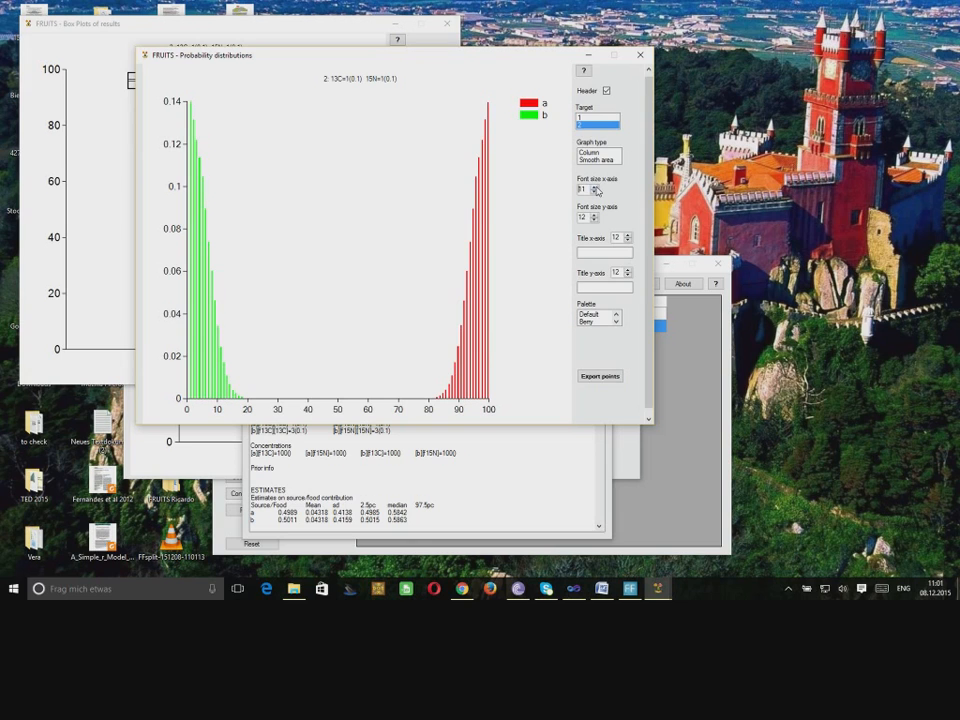
left_click(595, 187)
left_click(595, 187)
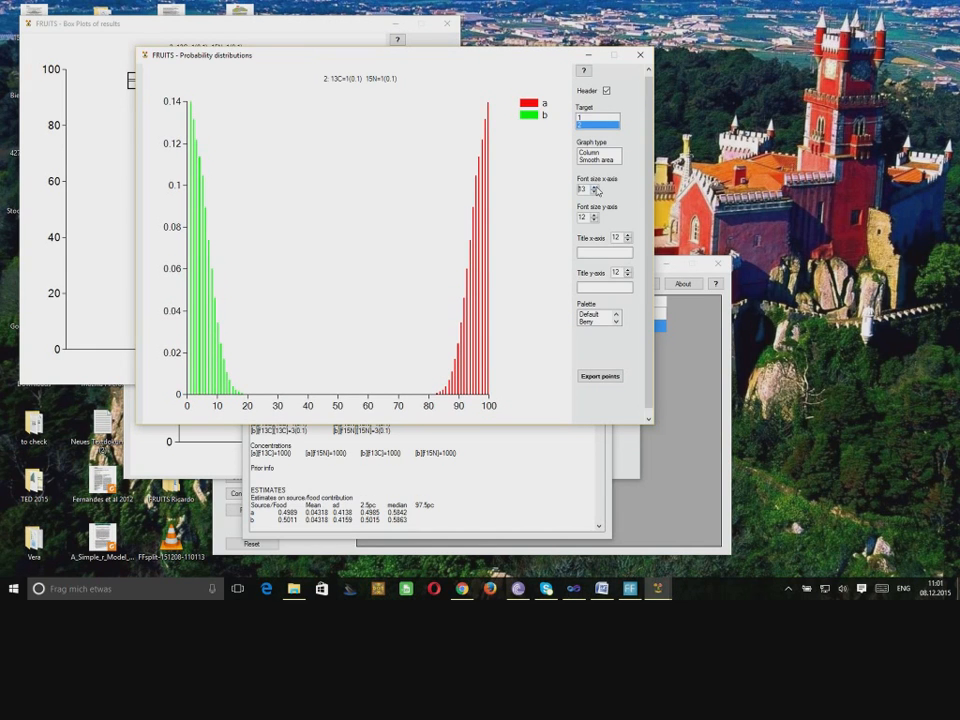
- Try a y-axis font size of 13 on the probability chart and reset both axis font sizes to 12
left_click(595, 215)
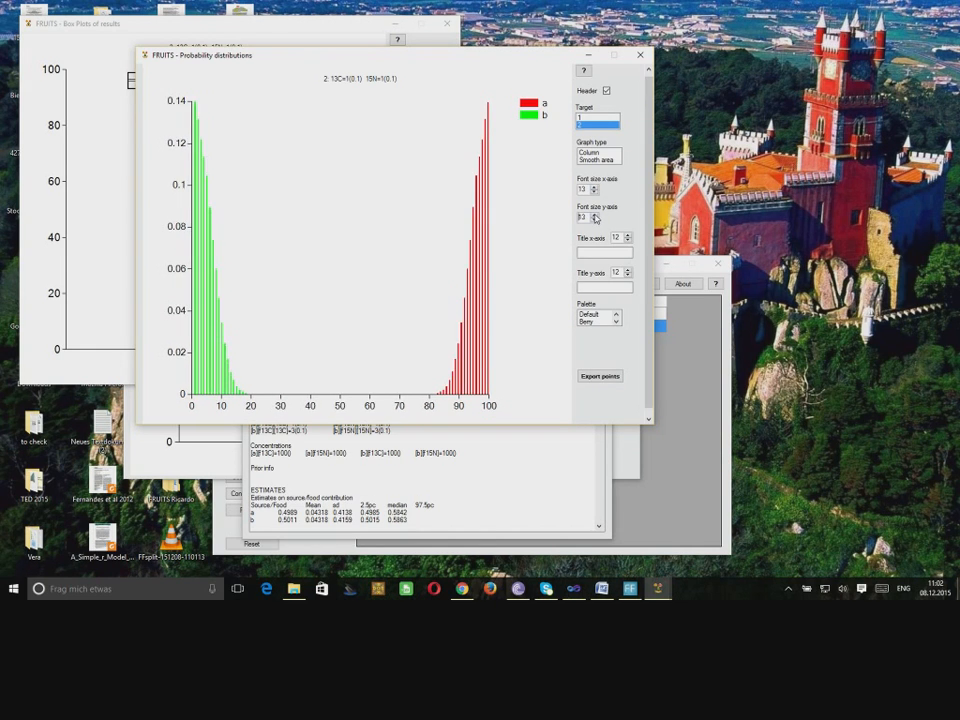
left_click(595, 215)
left_click(595, 219)
left_click(595, 219)
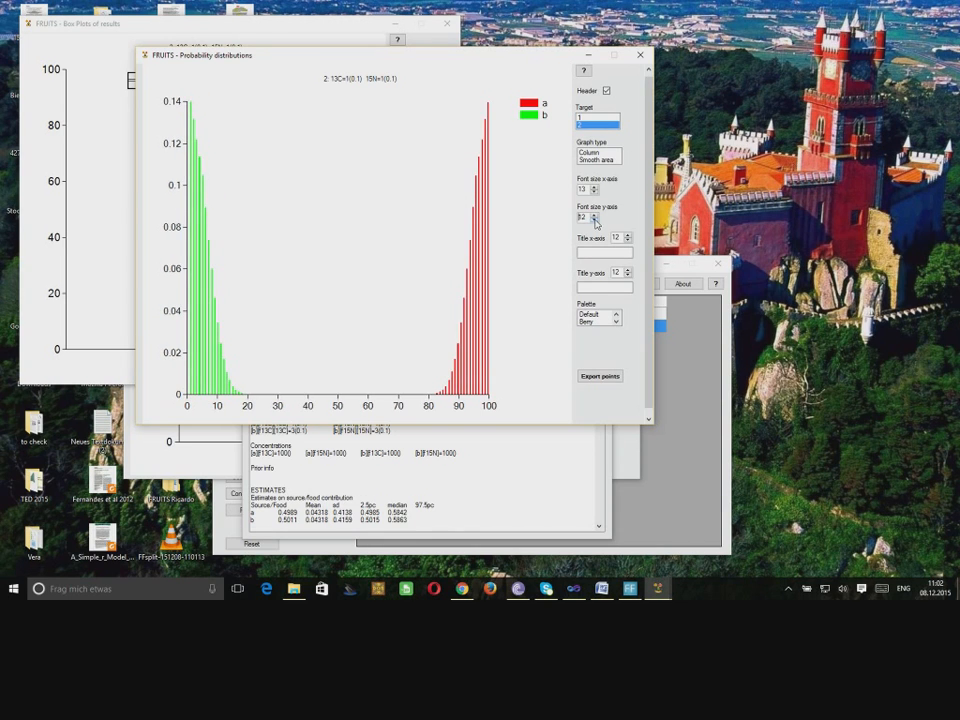
left_click(595, 219)
left_click(595, 215)
left_click(595, 191)
- Title the probability chart's x-axis "This is the x axis" and its y-axis "This is the y axis (%)"
left_click(604, 252)
type("This is the ")
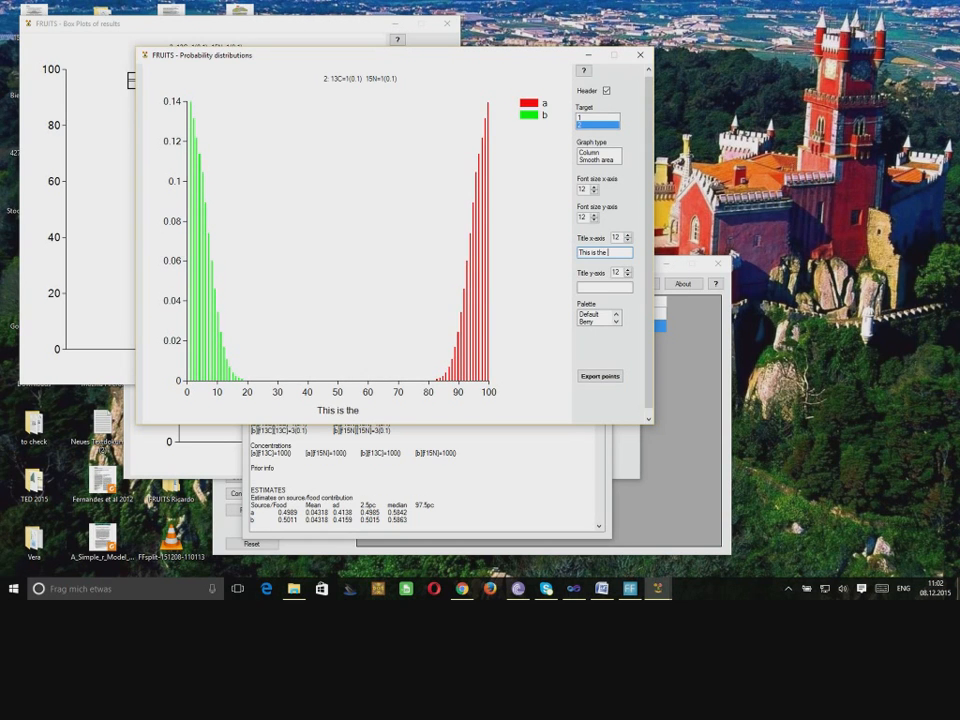
type("x axis")
left_click(604, 287)
type("This is the ")
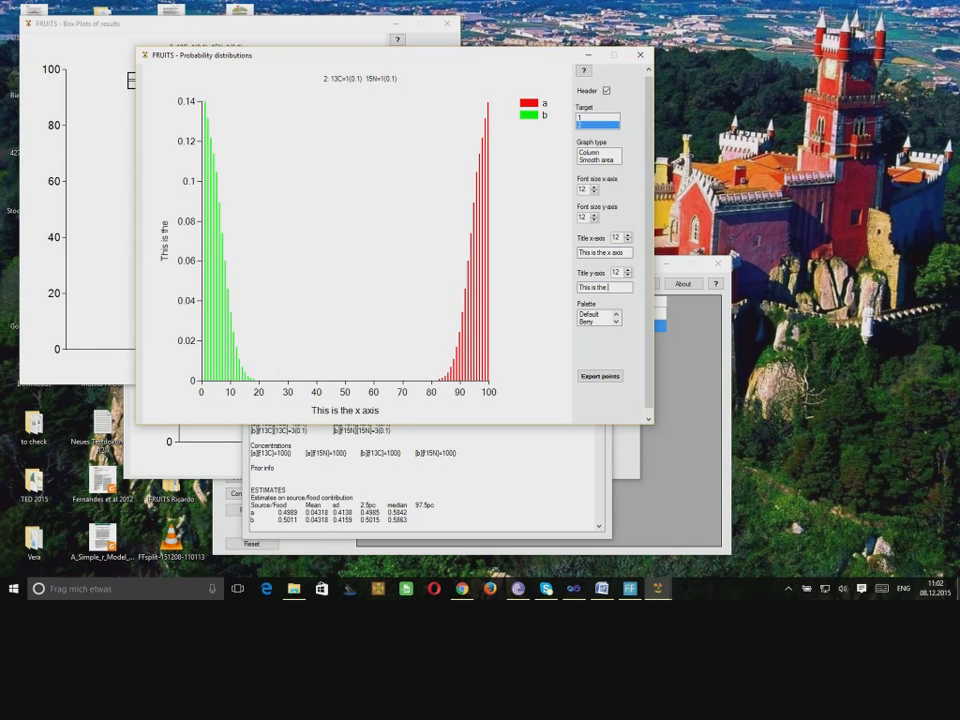
type("y axis (%)")
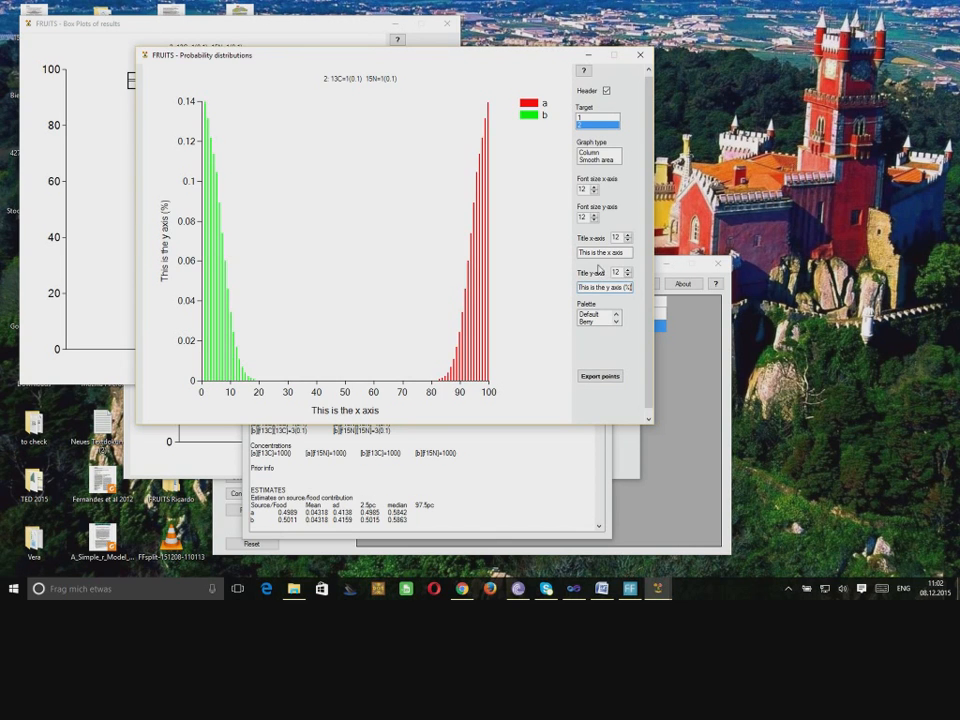
- Set the probability chart's y-axis title size to 15 and its x-axis title size to 16
left_click(628, 270)
left_click(628, 270)
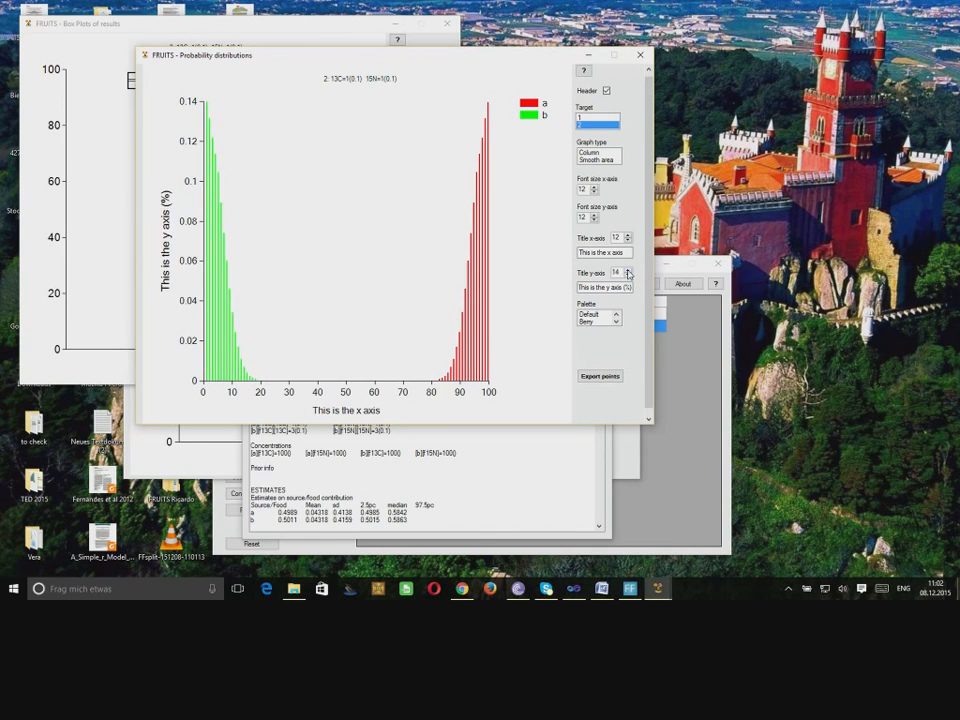
left_click(628, 270)
left_click(628, 235)
left_click(628, 235)
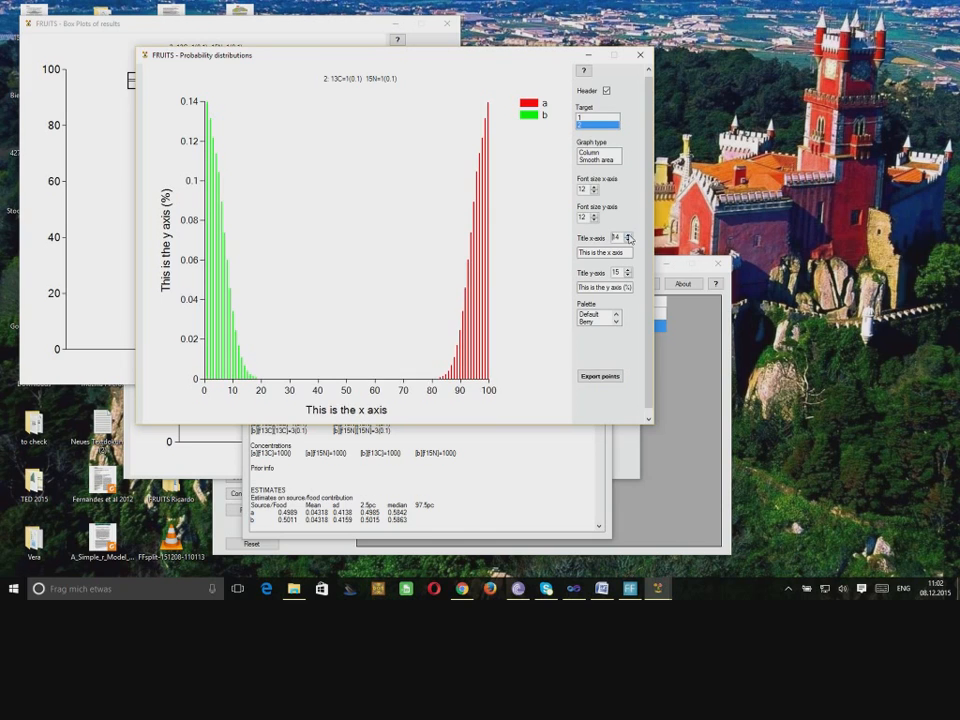
left_click(628, 235)
left_click(628, 235)
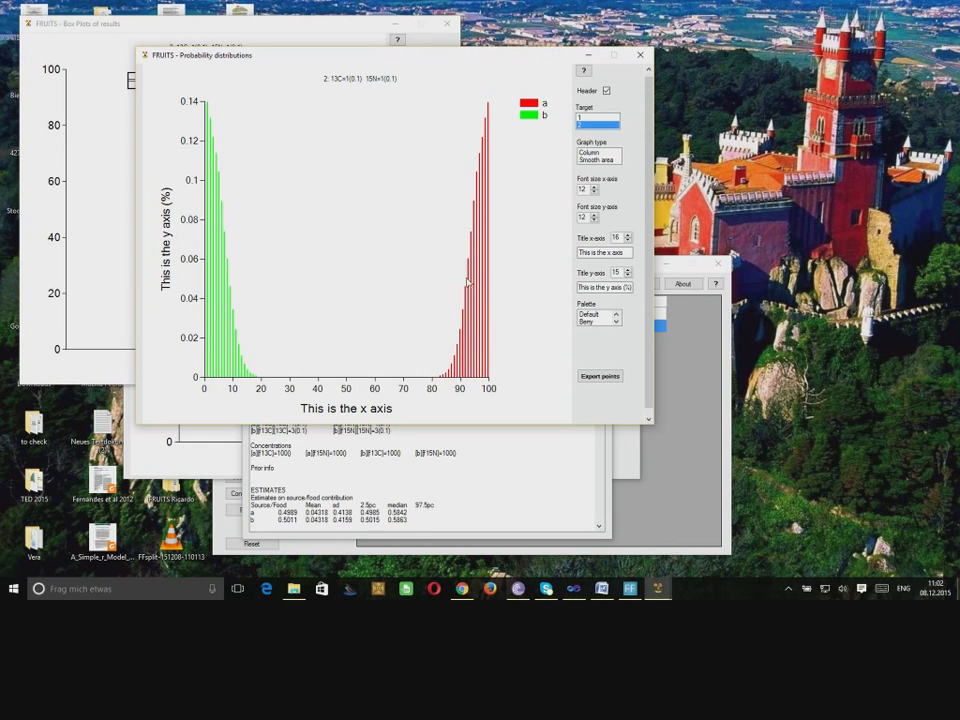
- Try the Bright, Chocolate, Excel, Grayscale and EarthTones palettes on the column chart
left_click(616, 321)
left_click(606, 321)
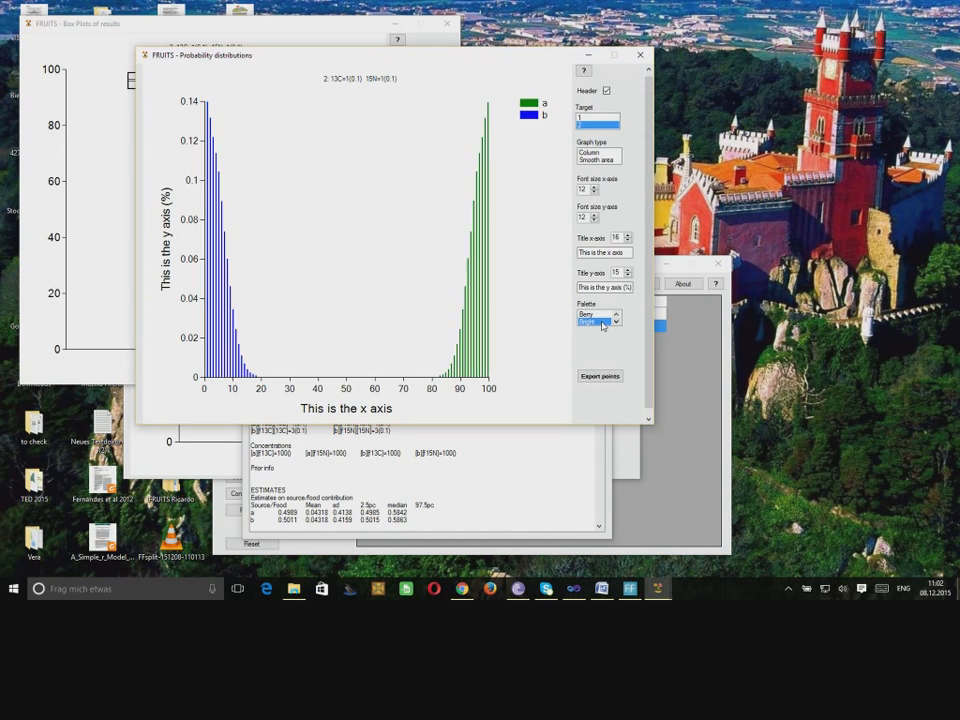
left_click(616, 321)
left_click(616, 321)
left_click(606, 322)
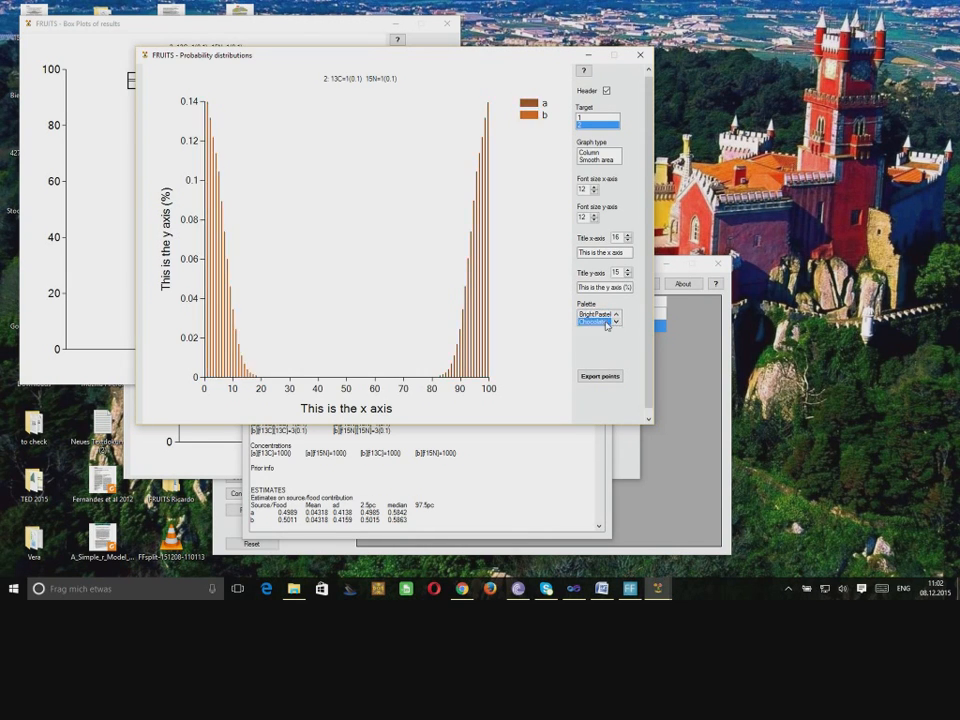
left_click(616, 321)
left_click(616, 321)
left_click(606, 322)
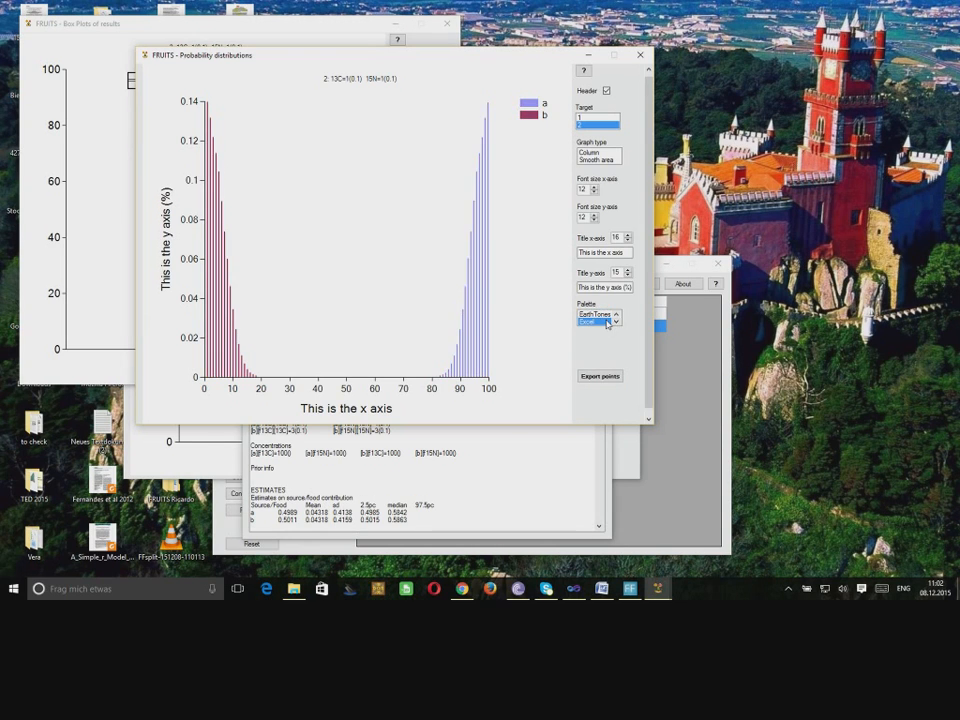
left_click(616, 321)
left_click(616, 321)
left_click(608, 322)
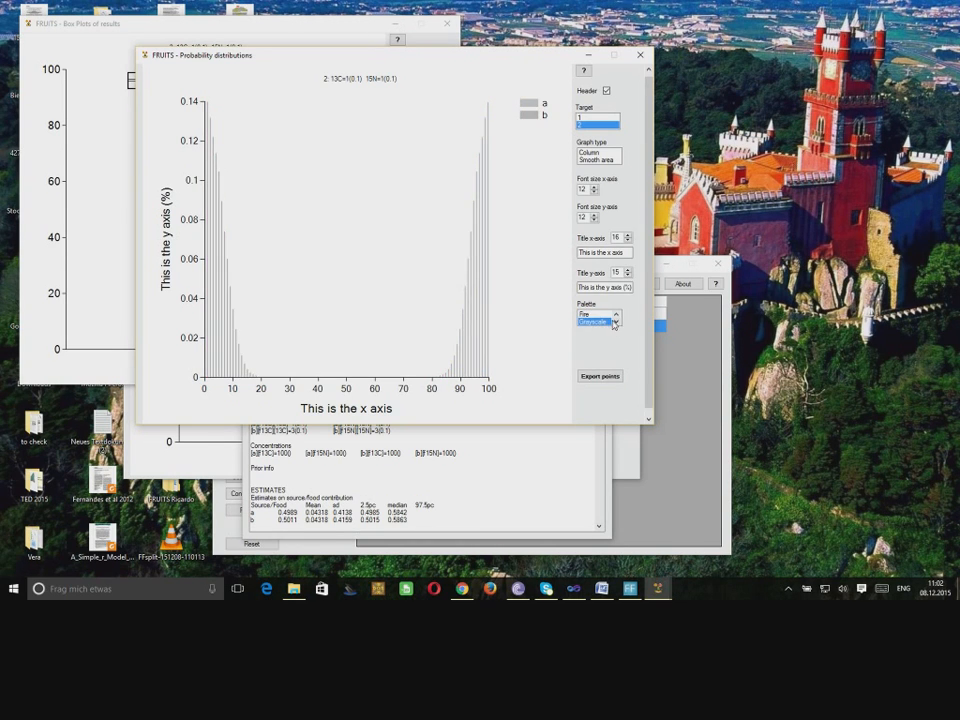
left_click(616, 316)
left_click(616, 316)
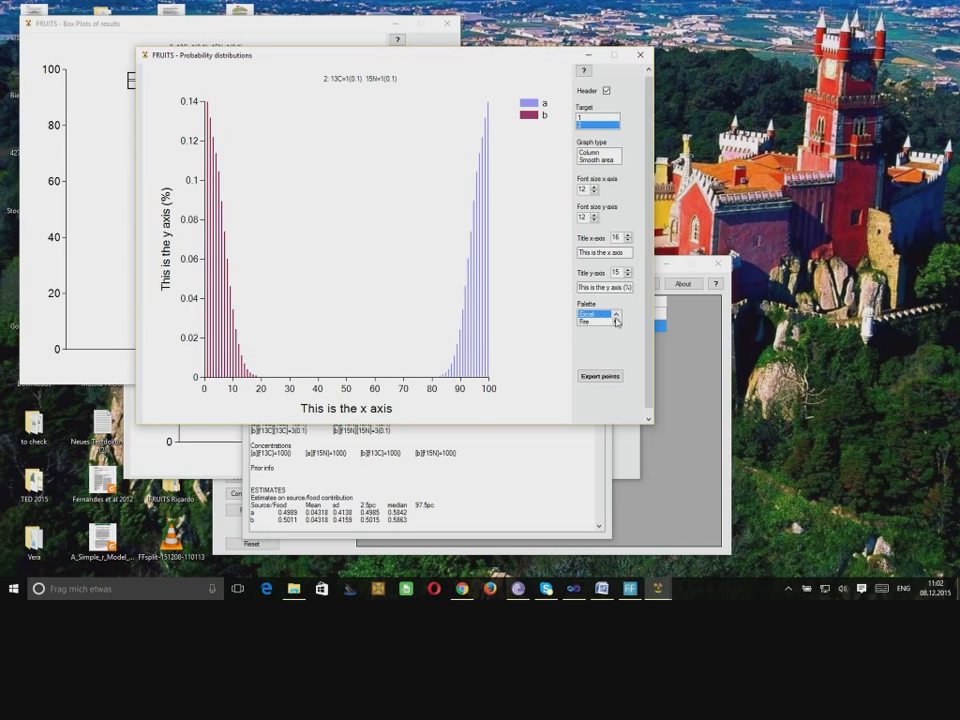
left_click(616, 316)
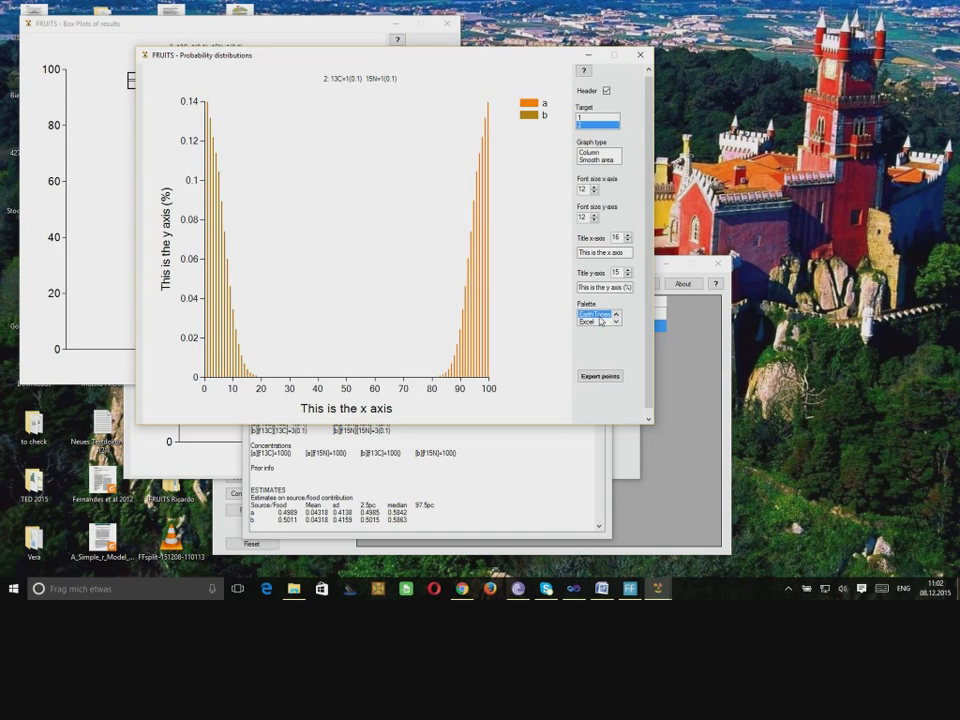
- Change the probability chart's graph type to Smooth area and apply the Fire palette
left_click(598, 160)
left_click(616, 321)
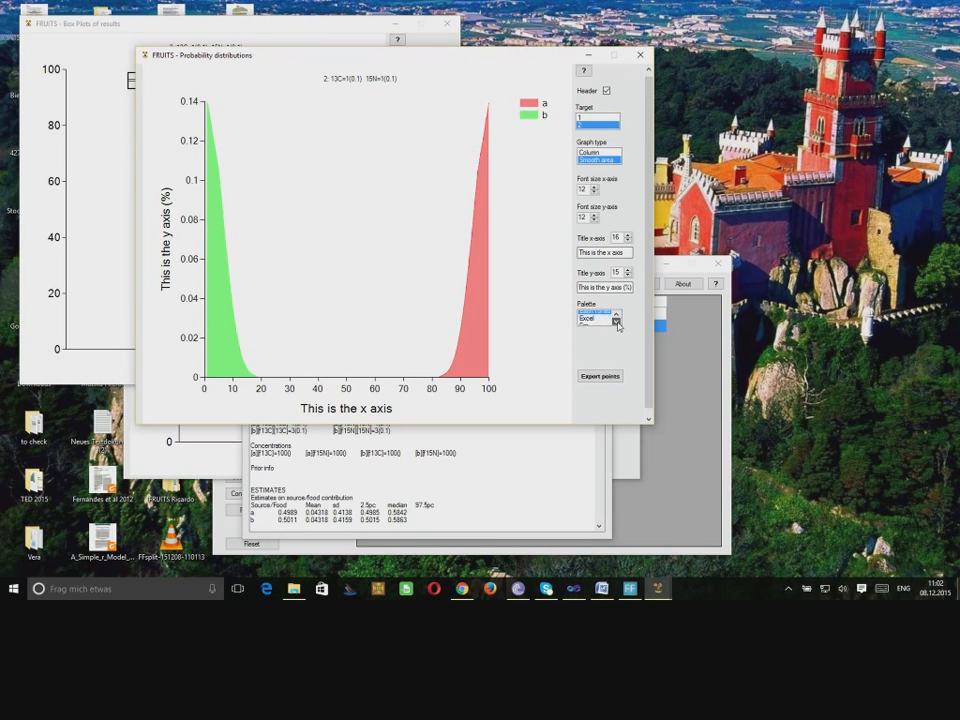
left_click(616, 321)
left_click(597, 315)
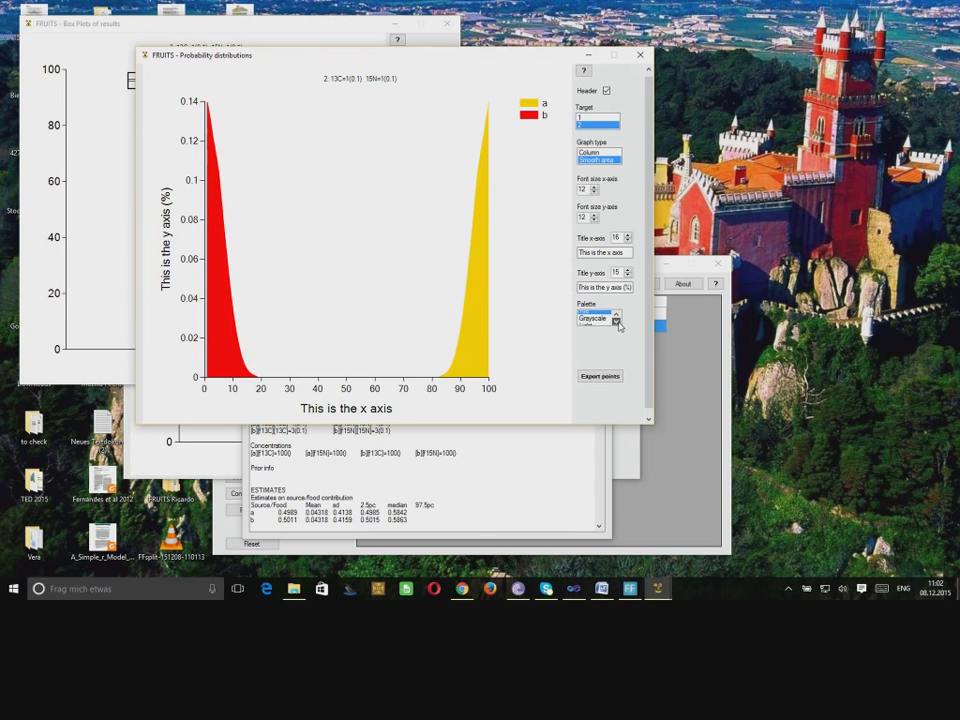
- Try the None, Pastel and SemiTransparent palettes on the smooth area chart
left_click(594, 322)
left_click(617, 322)
left_click(603, 322)
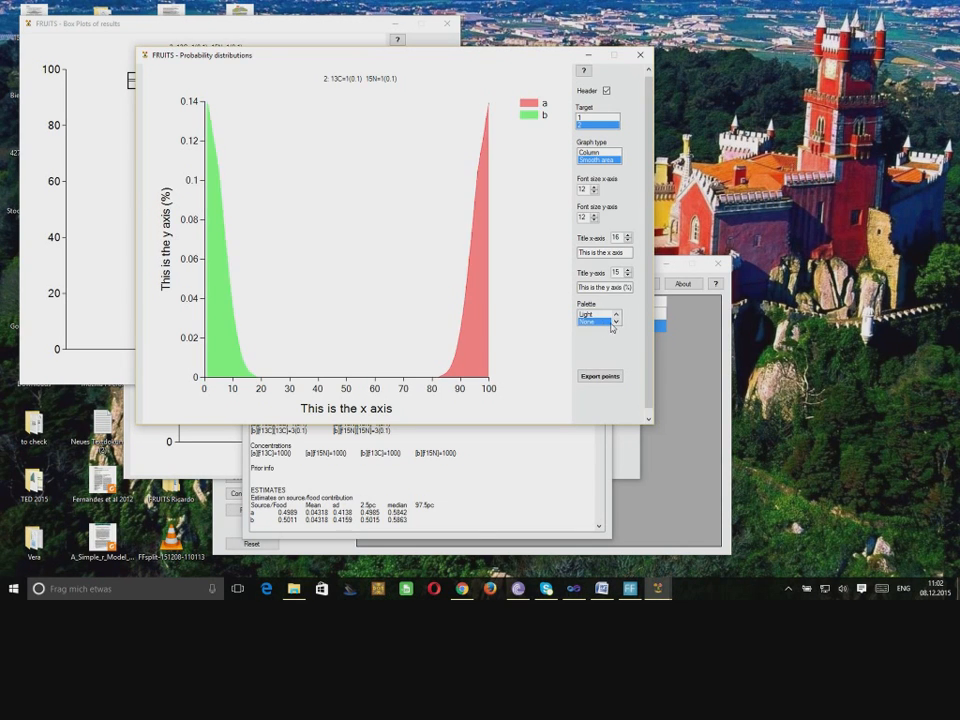
left_click(616, 321)
left_click(603, 322)
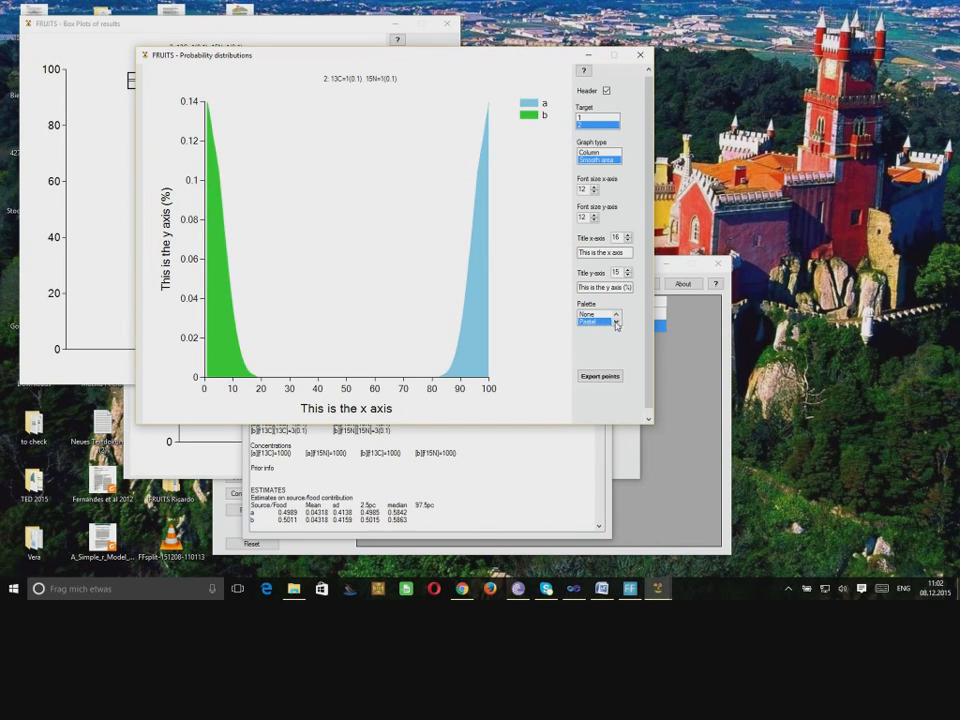
left_click(617, 322)
left_click(603, 322)
left_click(617, 322)
left_click(603, 322)
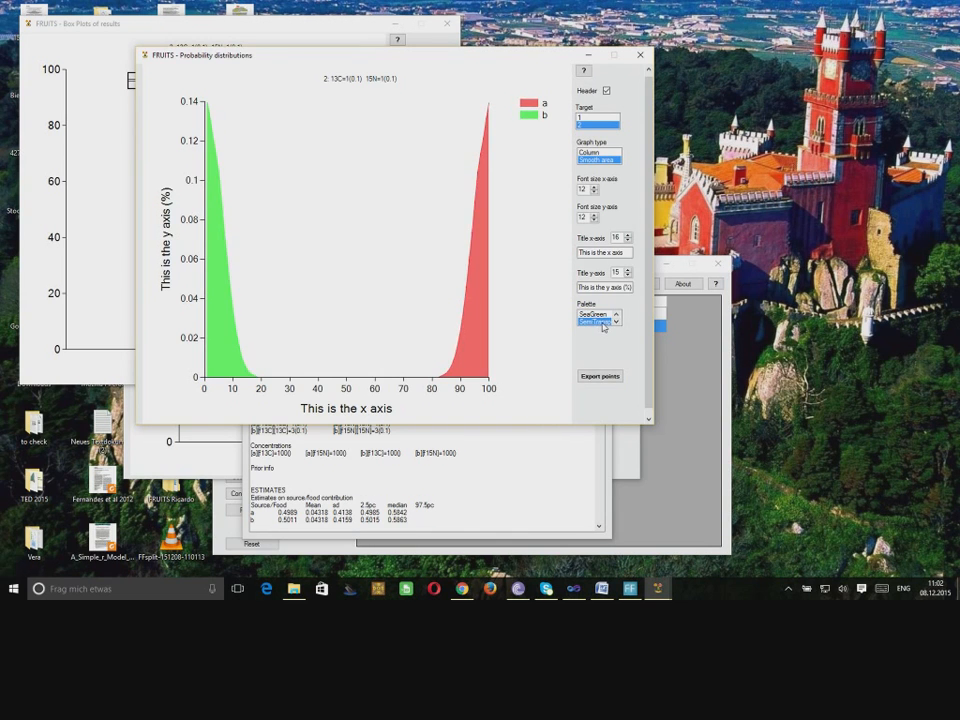
- Try the Grayscale palette and return the smooth area chart to the Fire palette
left_click(617, 313)
left_click(617, 313)
left_click(617, 313)
left_click(617, 313)
left_click(603, 315)
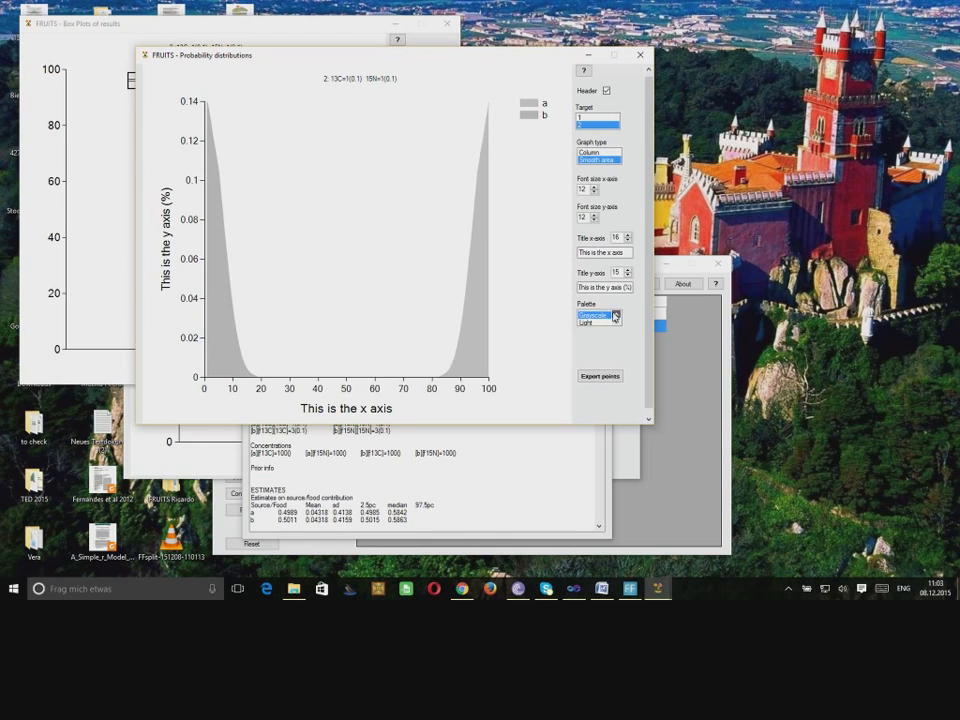
left_click(616, 313)
left_click(605, 314)
- Bring the box plots window into clear view beside the probability chart and set its x-axis font size to 20
left_click_drag(319, 60, 597, 156)
left_click_drag(229, 29, 347, 57)
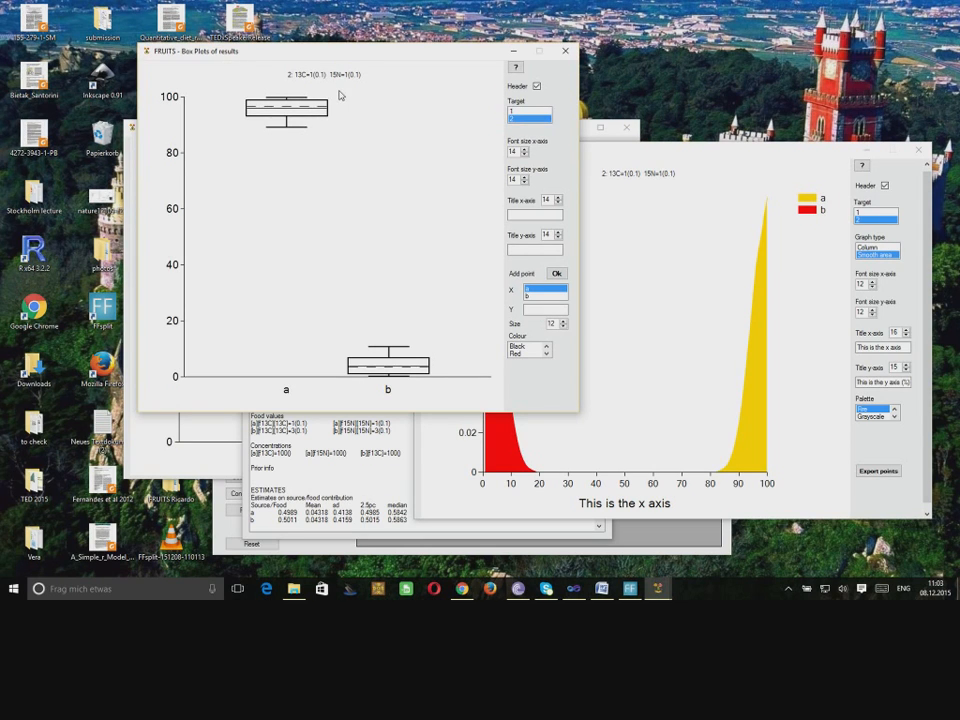
left_click(525, 149)
left_click(525, 149)
left_click(525, 149)
left_click(525, 149)
left_click(525, 149)
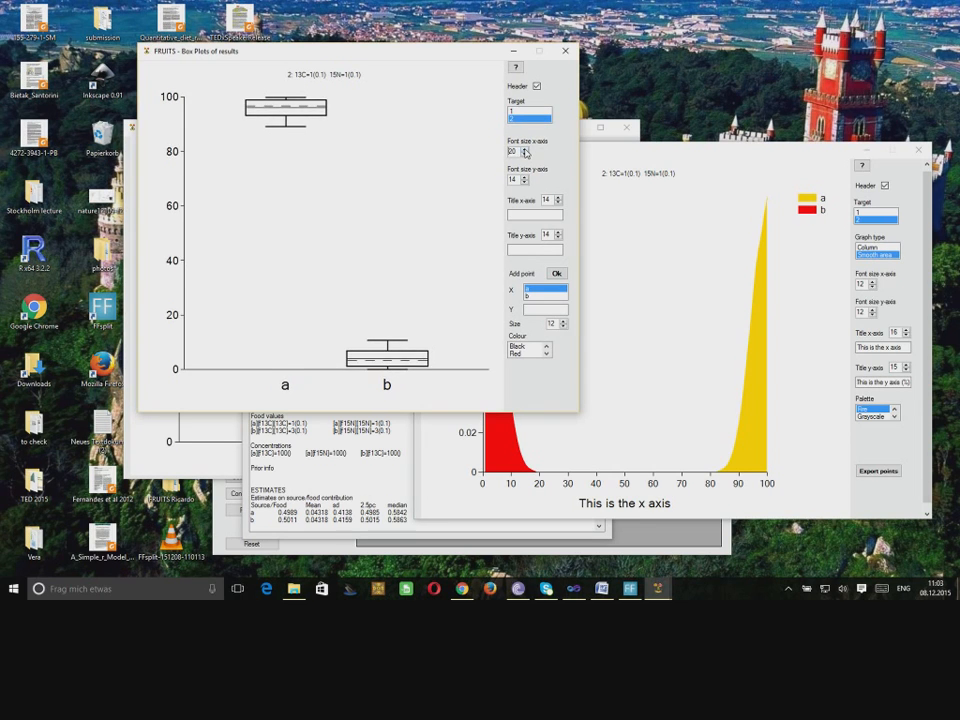
- Set the box plot's y-axis font size to 20
left_click(524, 177)
left_click(524, 177)
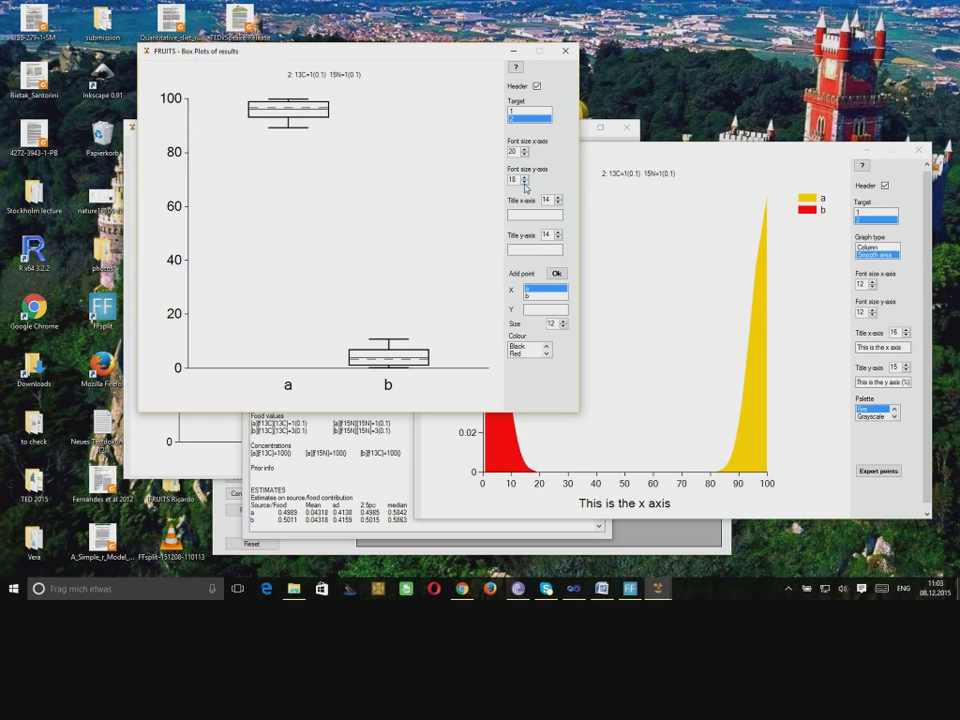
left_click(524, 177)
left_click(524, 177)
left_click(524, 177)
left_click(524, 177)
- Title the box plot's x-axis "Title x" and its y-axis "Title y"
left_click(535, 214)
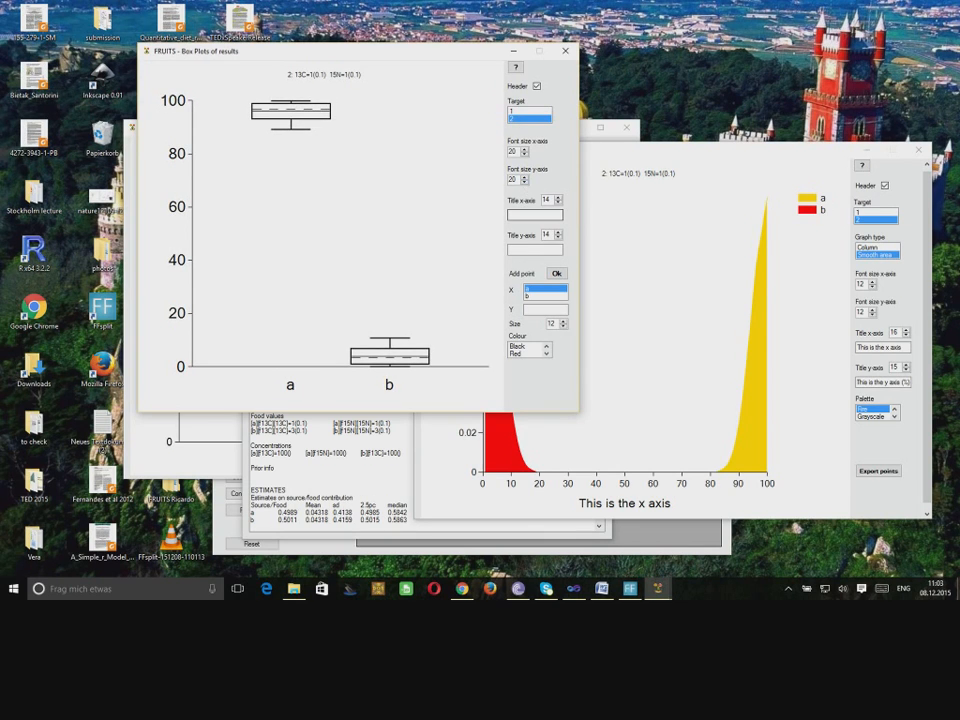
type("Title x")
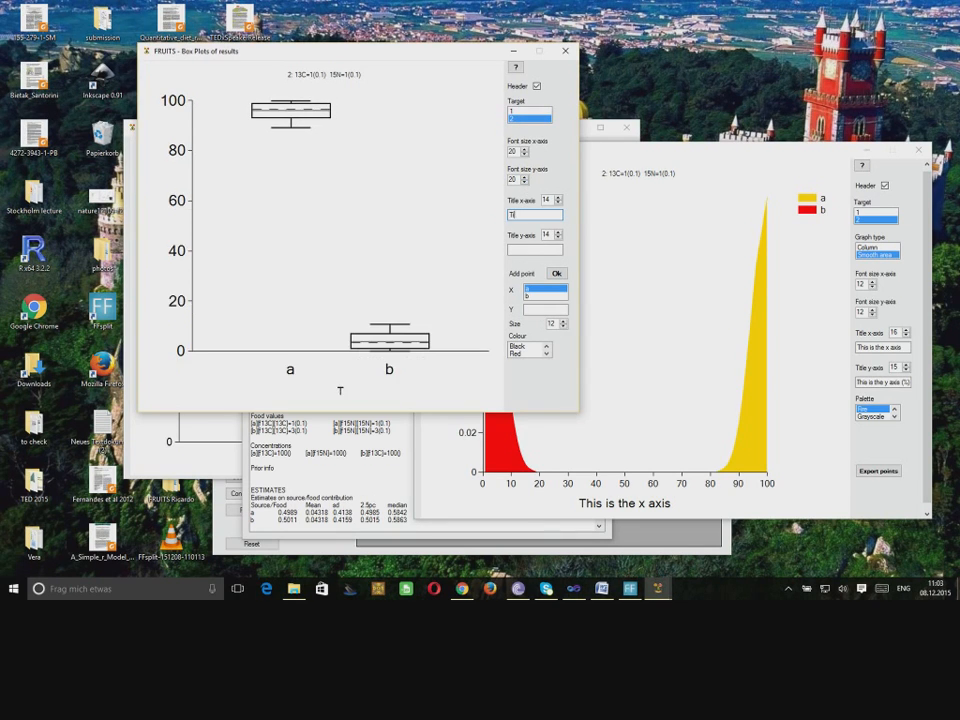
left_click(545, 249)
type("Title y")
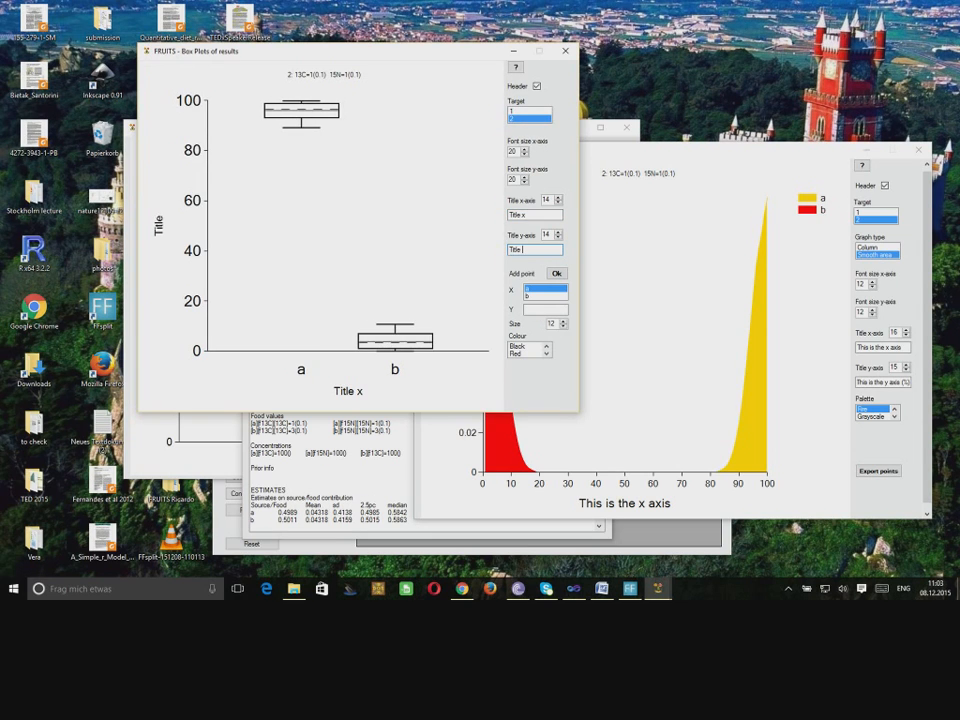
- Set the box plot's y-axis title size to 18 and its x-axis title size to 16
left_click(558, 232)
left_click(558, 232)
left_click(558, 232)
left_click(558, 232)
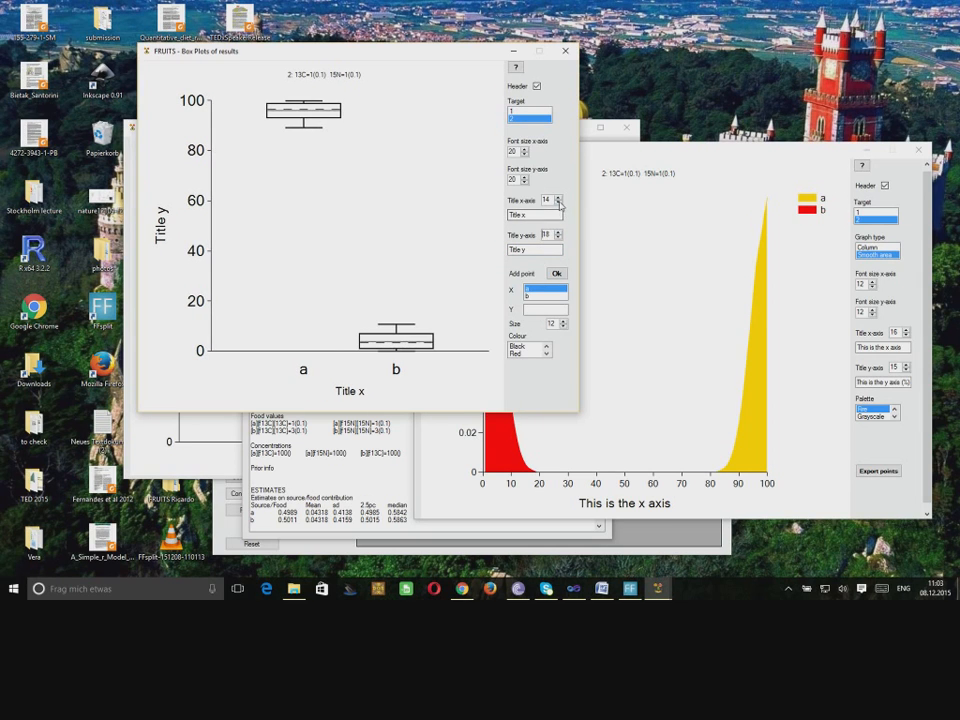
left_click(558, 203)
left_click(558, 203)
left_click(558, 203)
left_click(558, 197)
left_click(558, 197)
left_click(558, 197)
left_click(558, 197)
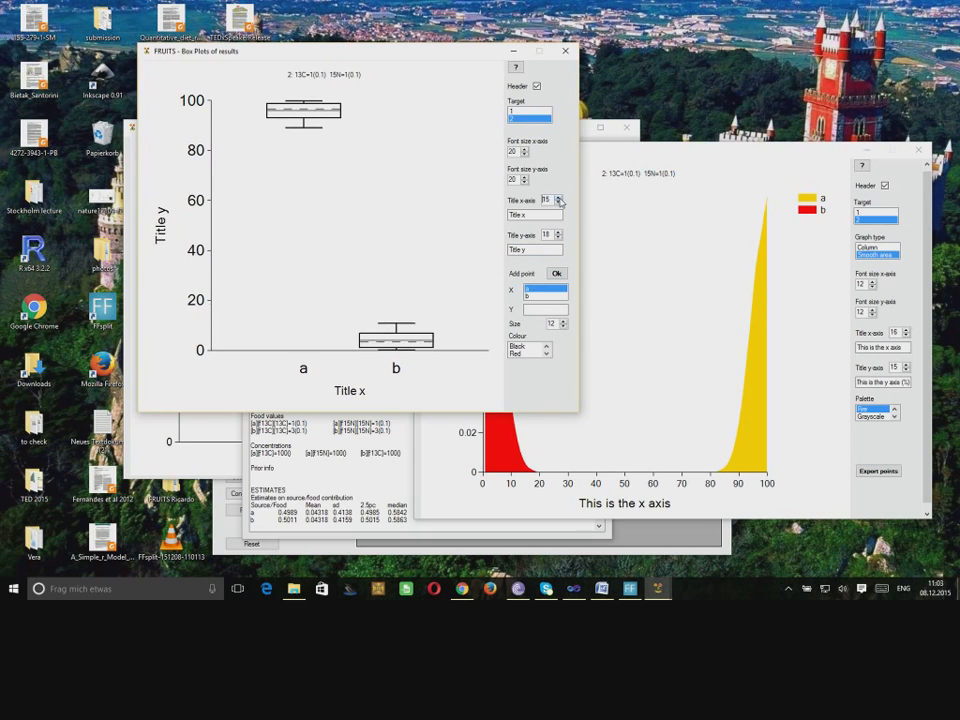
left_click(558, 197)
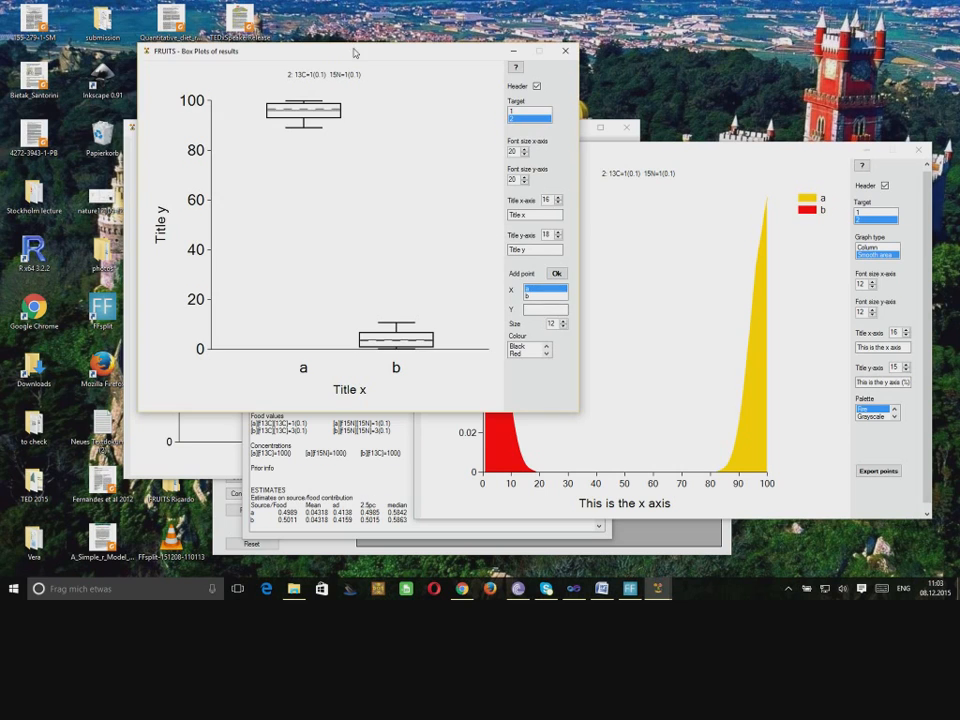
- Add a green point of size 18 at Y value 90 for source a on the box plot
left_click_drag(354, 52, 320, 41)
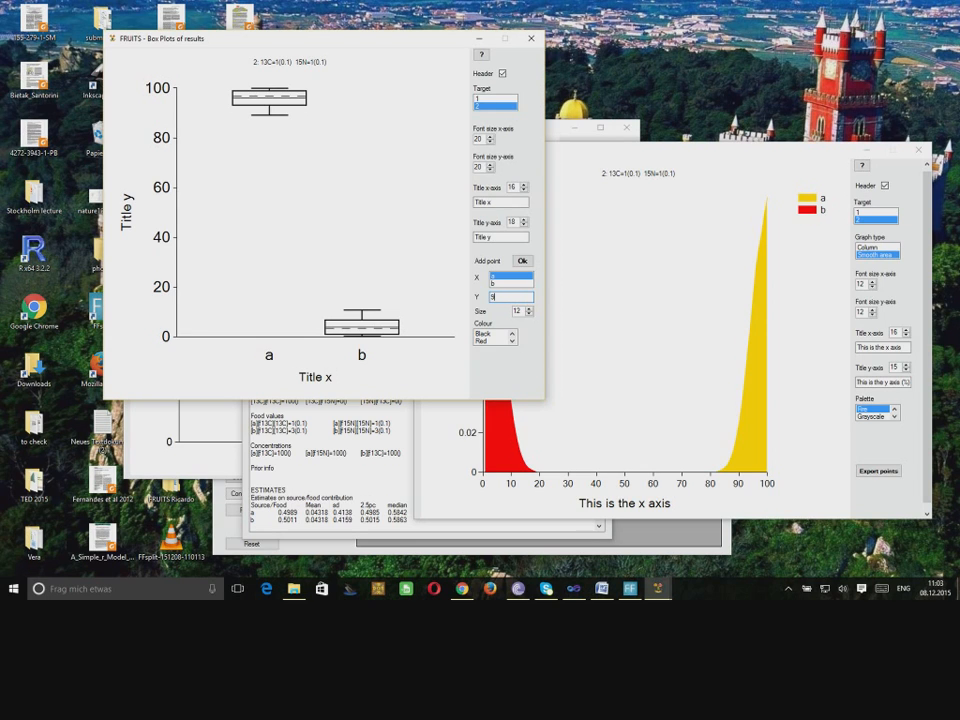
left_click(521, 261)
left_click(530, 309)
left_click(497, 341)
left_click(512, 340)
left_click(512, 340)
left_click(490, 334)
left_click(491, 342)
left_click(490, 334)
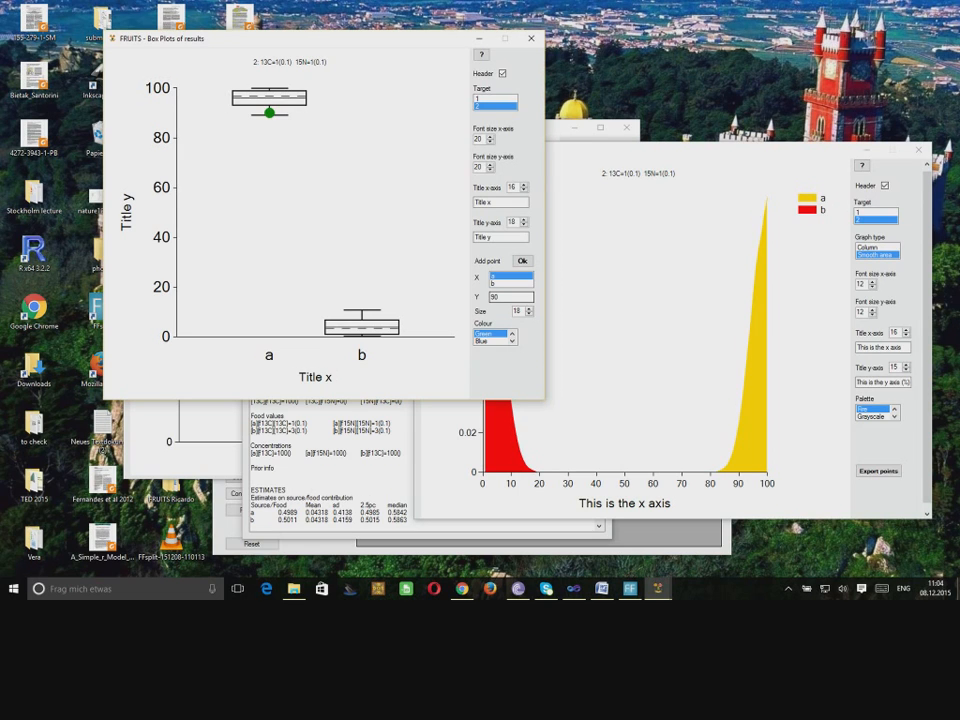
- Add a green point of size 18 at Y value 10 for source b on the box plot
left_click(497, 284)
double_click(506, 297)
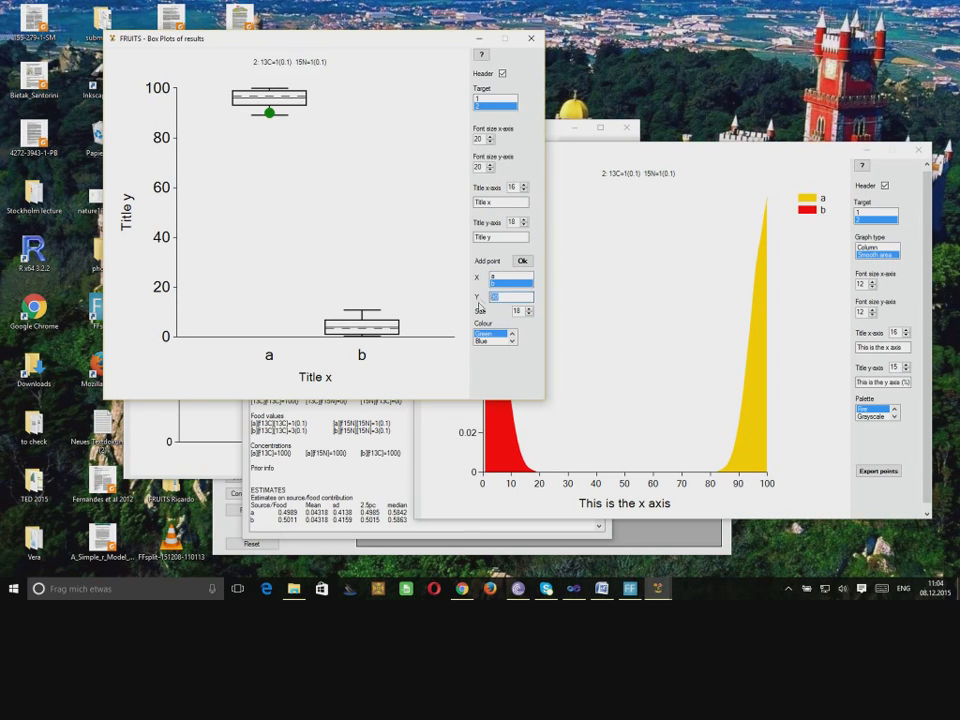
type("1")
left_click(522, 261)
- Add another green point of size 18 at Y value 80 for source a on the box plot
left_click(505, 276)
key("Tab")
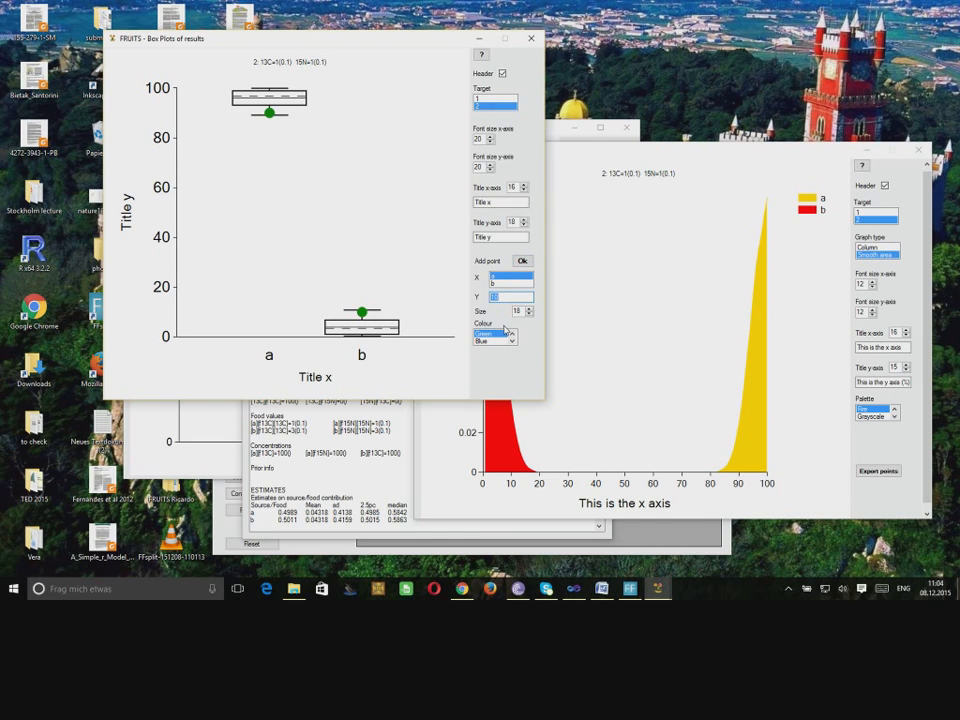
type("80")
left_click(521, 260)
- Move the box plot window aside, bring the group box plots forward, and set their x-axis and y-axis font sizes to 19
left_click_drag(345, 42, 618, 143)
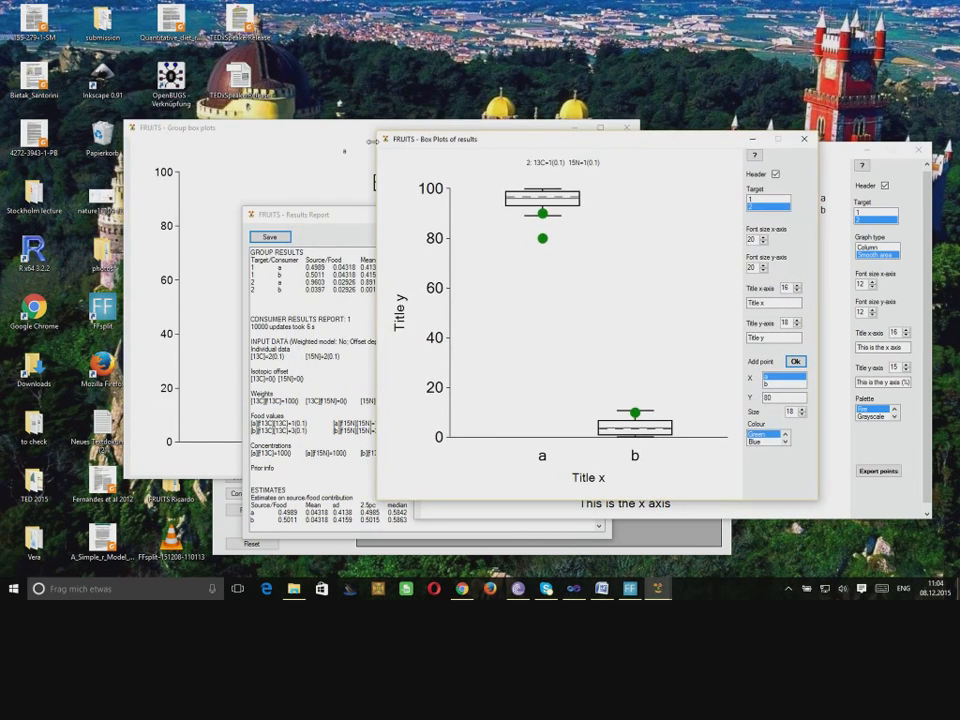
left_click_drag(252, 133, 255, 89)
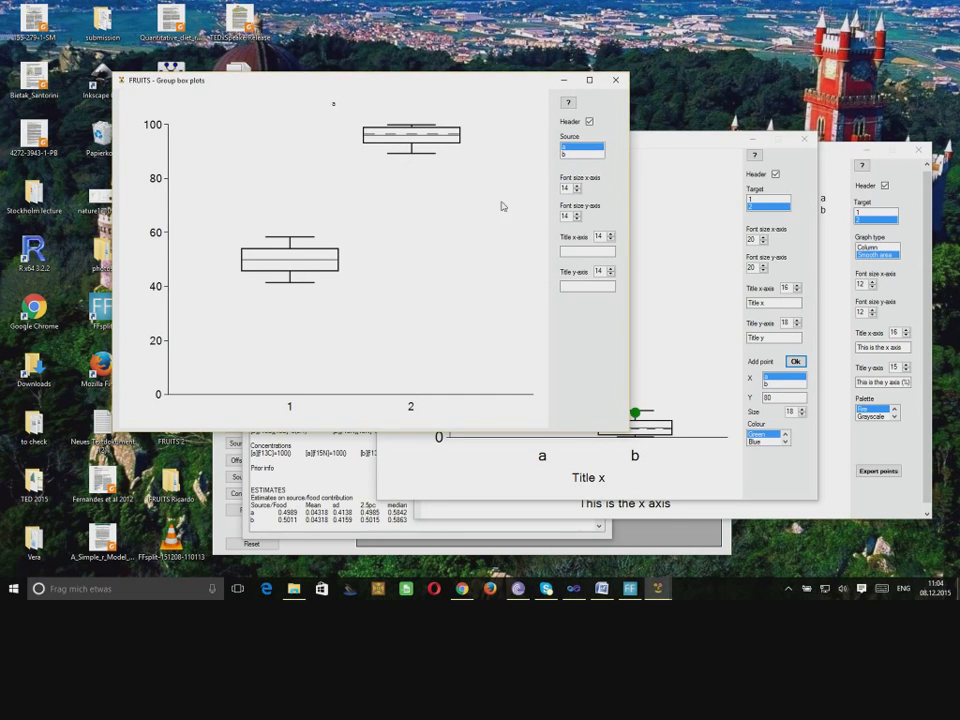
left_click(578, 185)
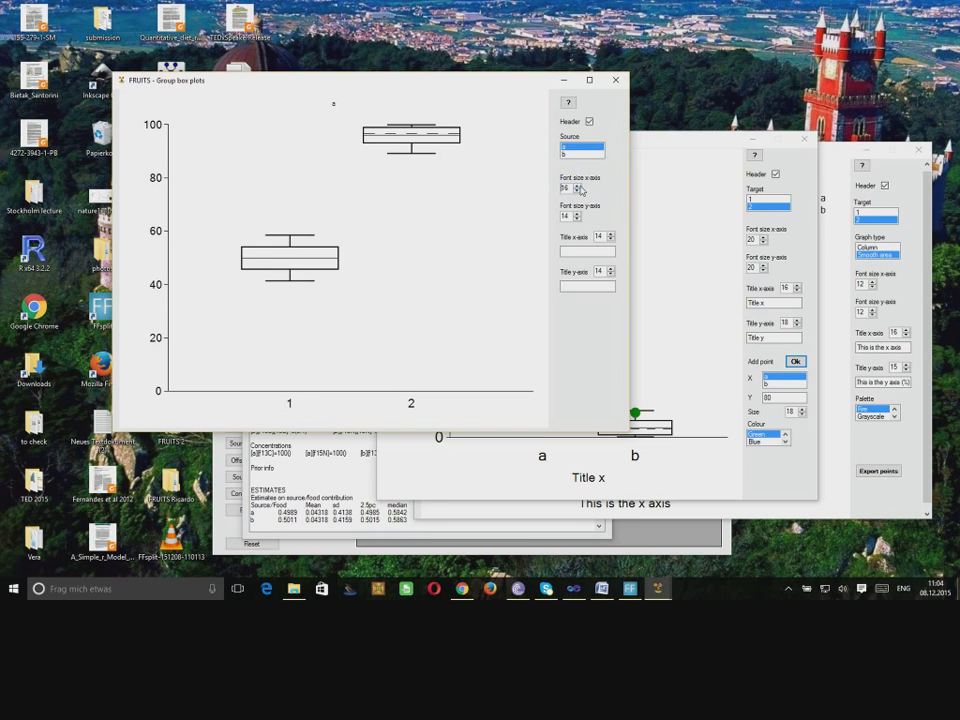
left_click(577, 185)
left_click(576, 214)
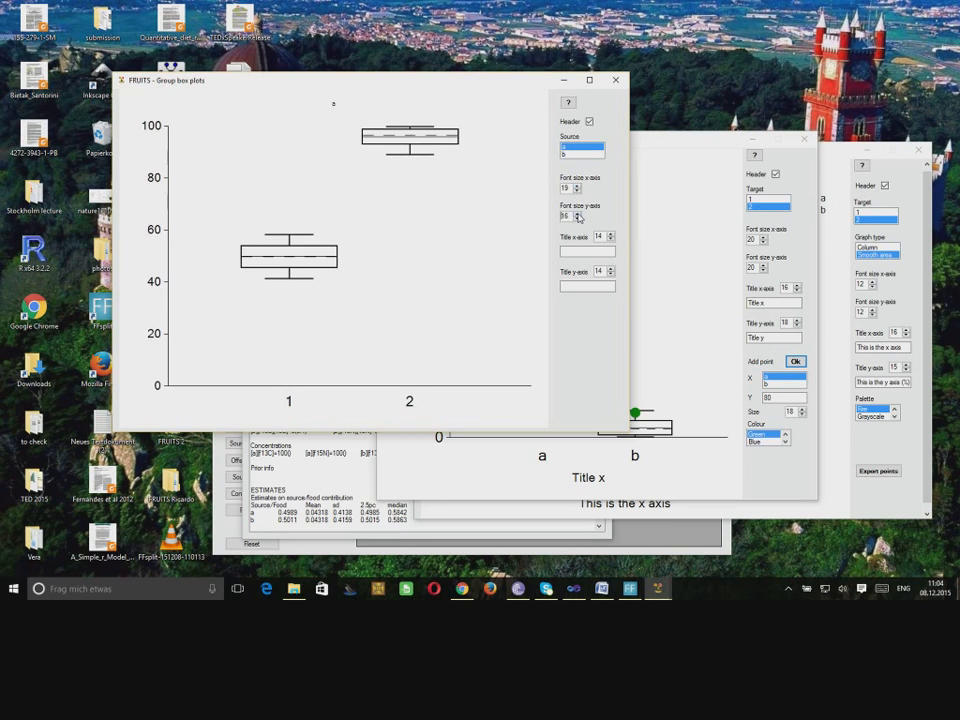
left_click(576, 214)
left_click(576, 214)
left_click(576, 214)
left_click(576, 214)
- Title the group box plot's x-axis "title x" and its y-axis "title y"
left_click(563, 251)
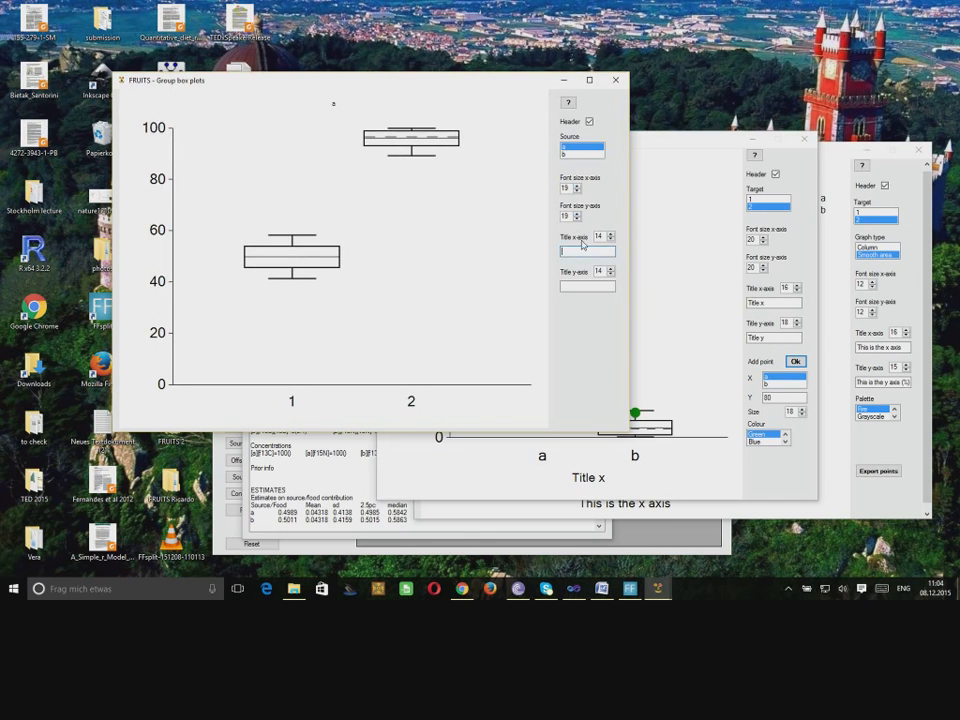
type("t")
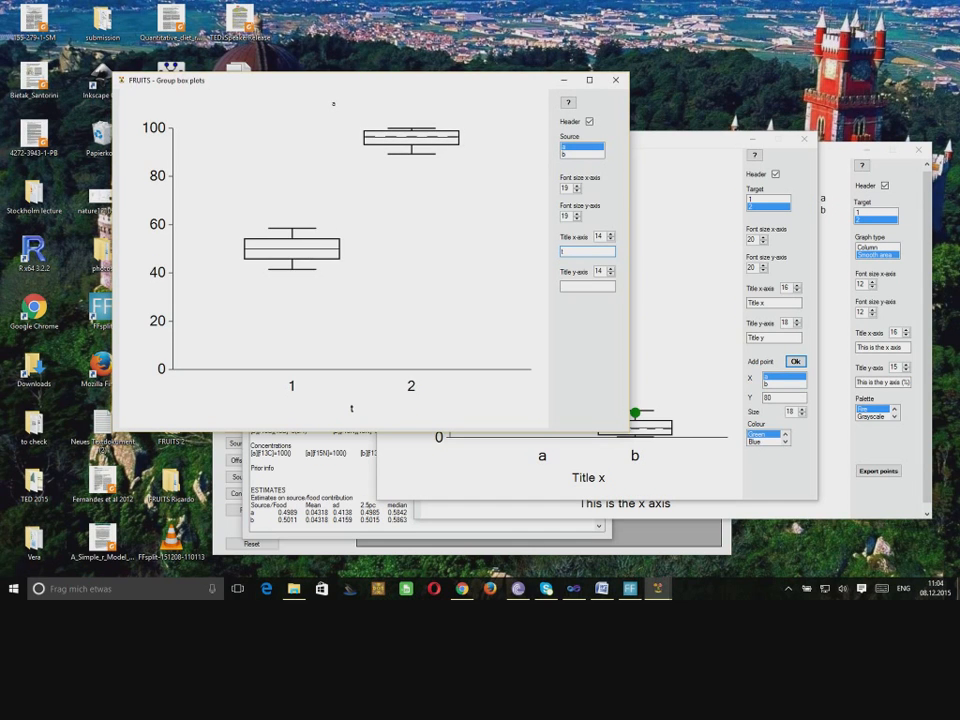
type("itle")
type(" x")
type("title y")
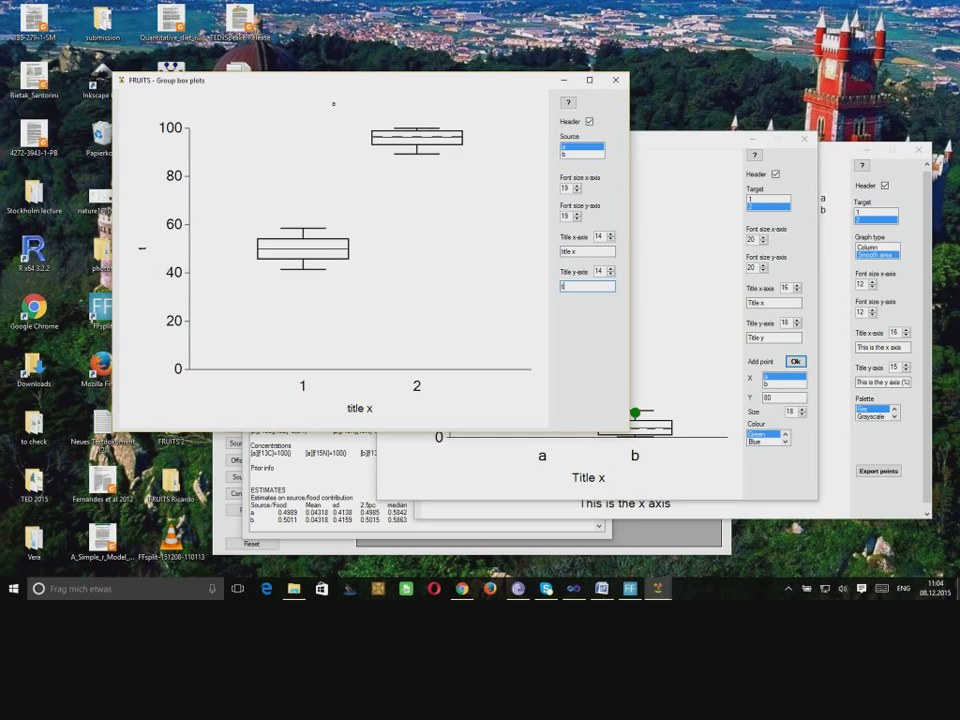
- Set the group box plot's y-axis and x-axis title sizes to 20
left_click(611, 268)
left_click(611, 268)
left_click(611, 268)
left_click(611, 268)
left_click(611, 268)
left_click(611, 268)
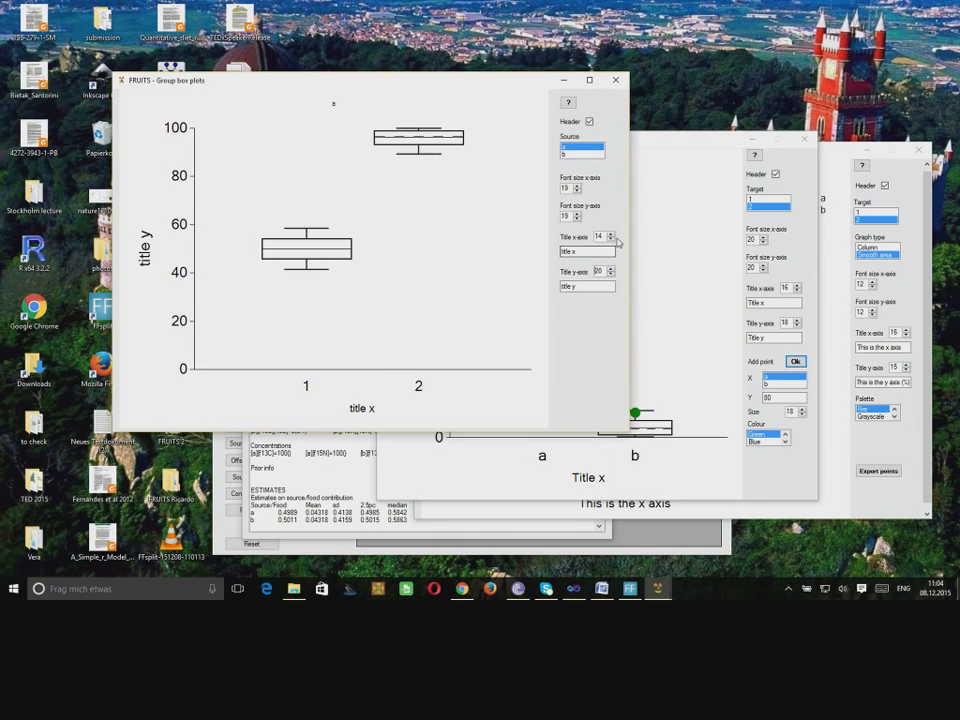
left_click(611, 234)
left_click(611, 234)
left_click(611, 234)
left_click(611, 234)
left_click(611, 234)
left_click(611, 234)
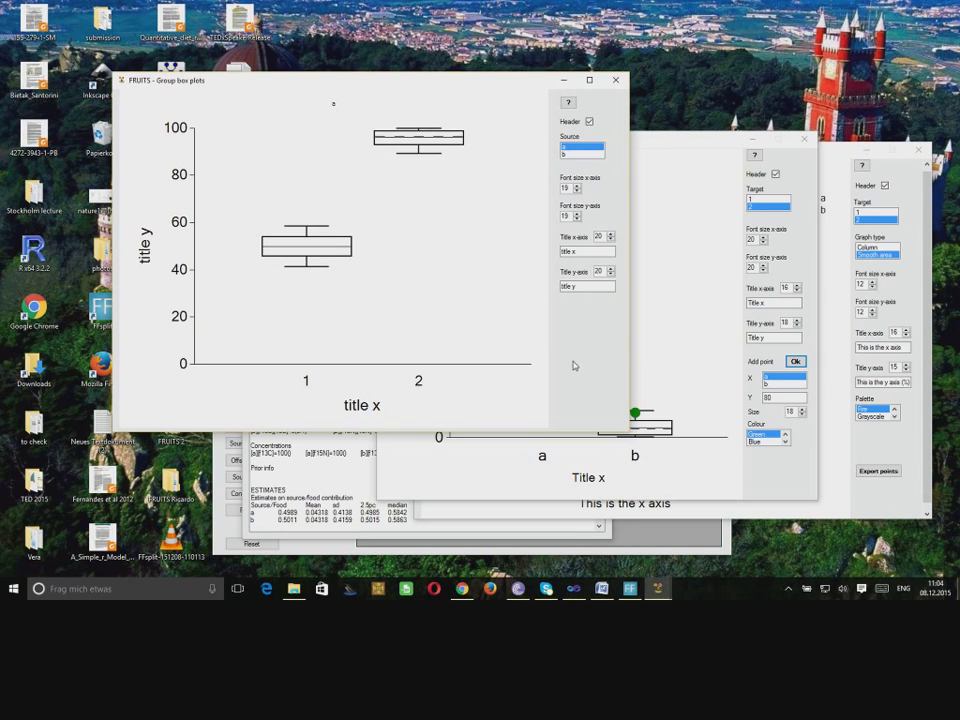